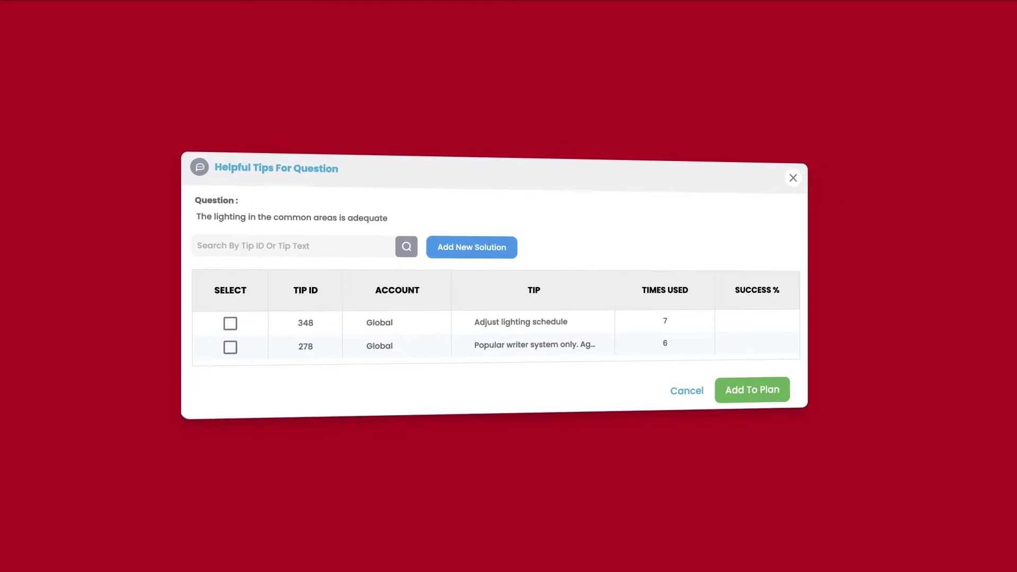
Start a blank new solution for the common-areas lighting question from its Helpful Tips list
left_click(481, 248)
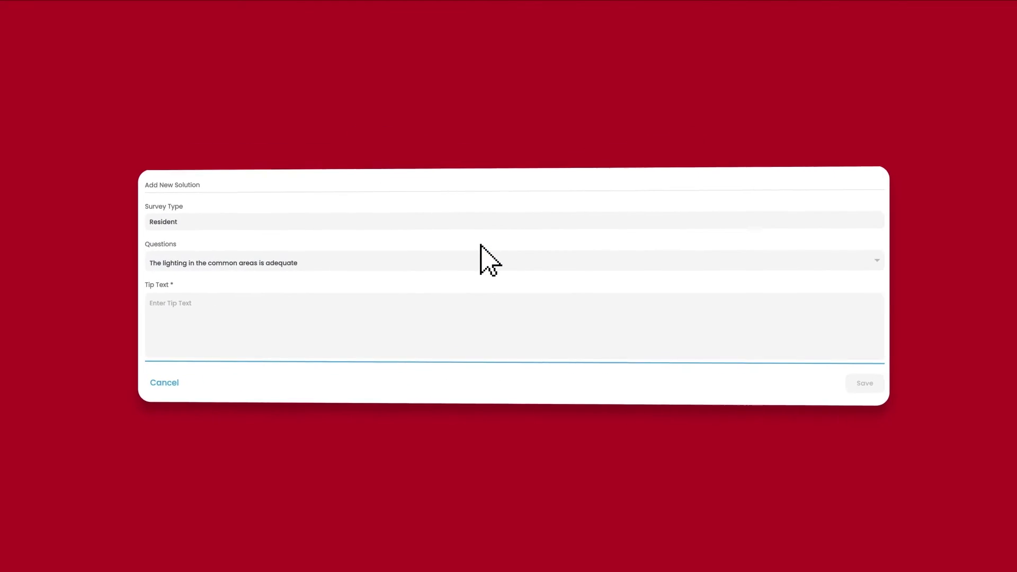